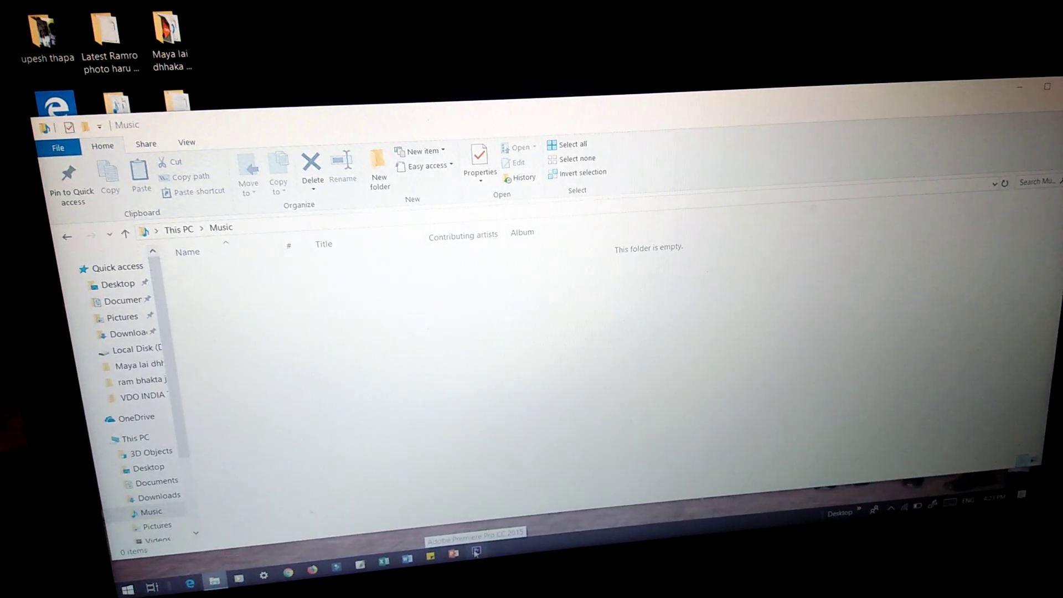
- Bring up the This PC context menu from File Explorer's navigation pane
click(476, 551)
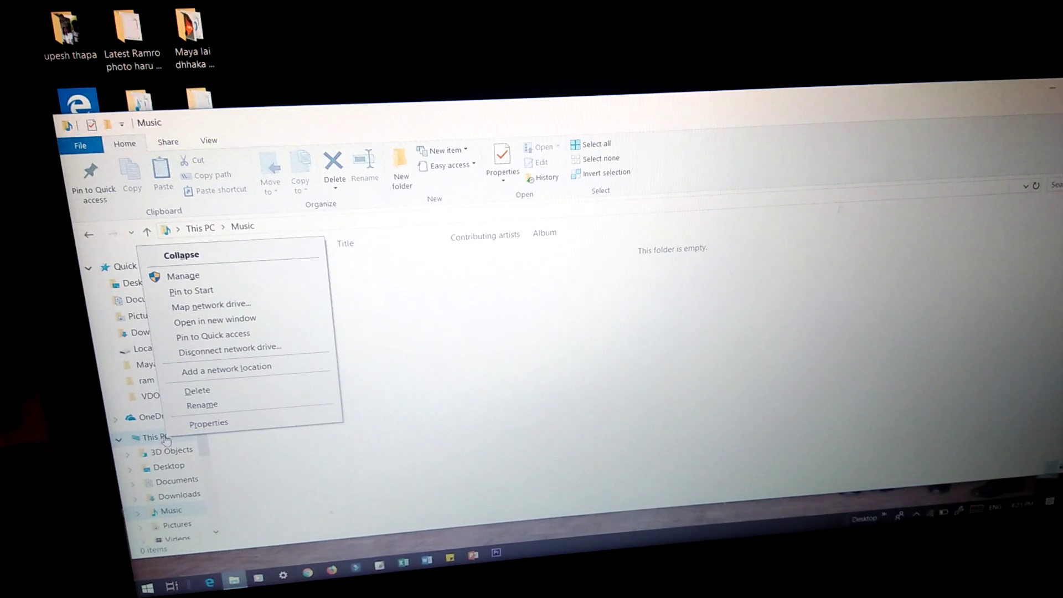
- Open Device Manager from This PC Properties and choose to disable the Radeon (TM) 530 adapter
click(200, 431)
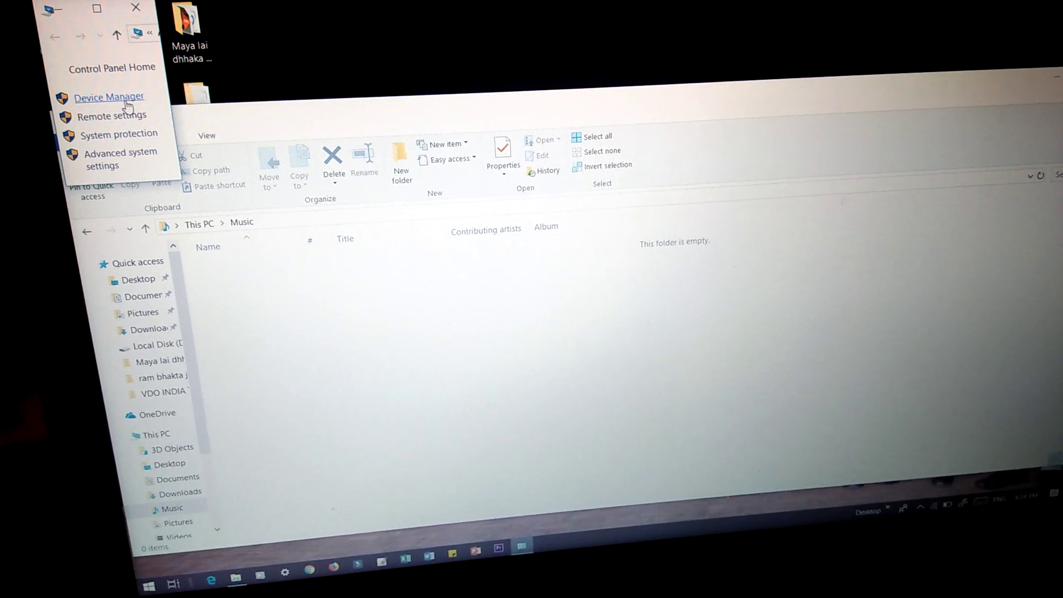
click(129, 100)
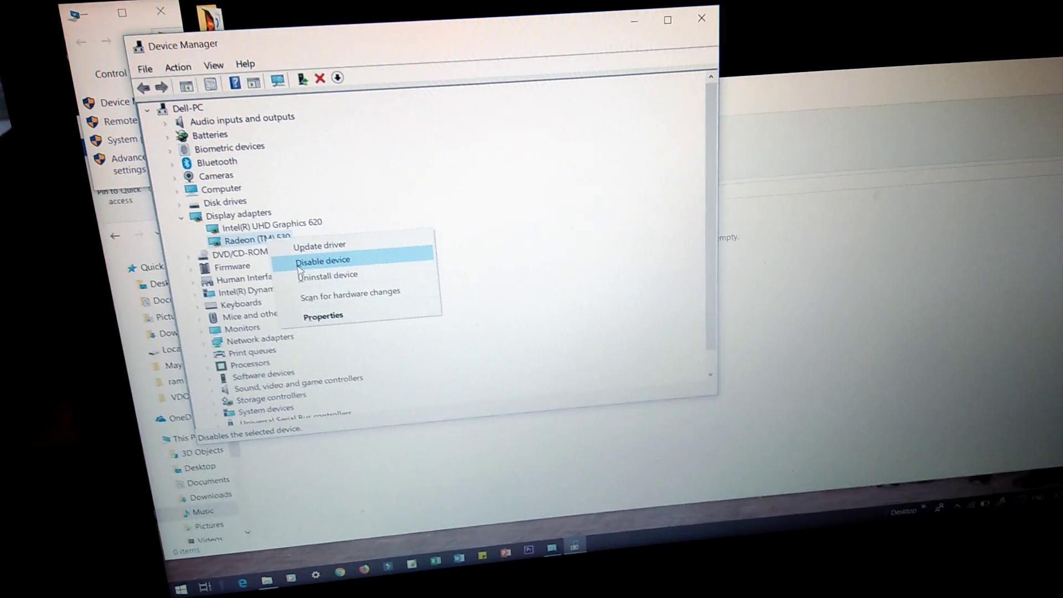
click(299, 262)
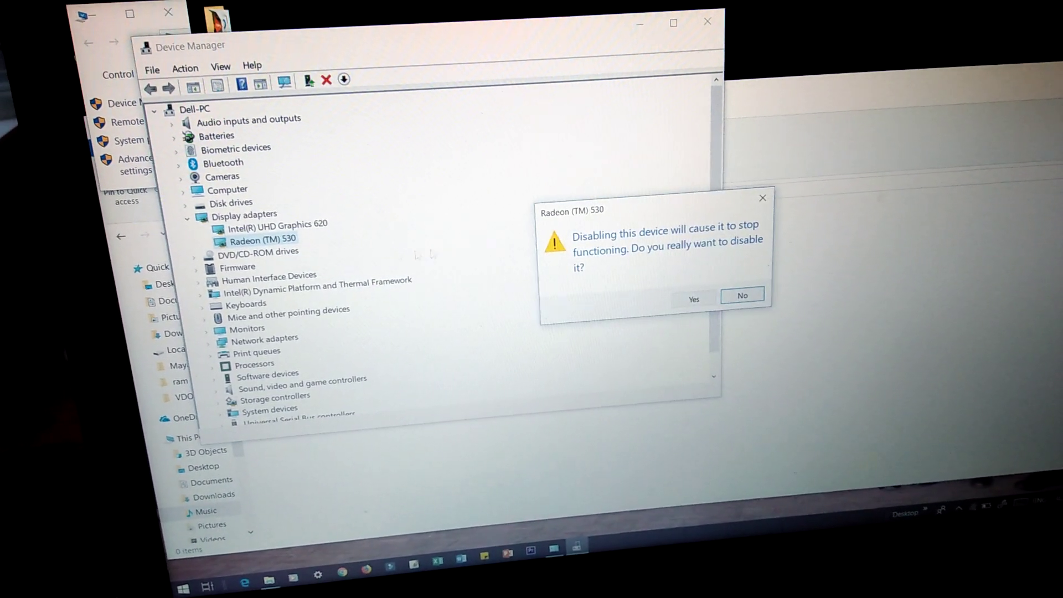
- Confirm disabling the Radeon (TM) 530 adapter, then bring up its options again
click(678, 300)
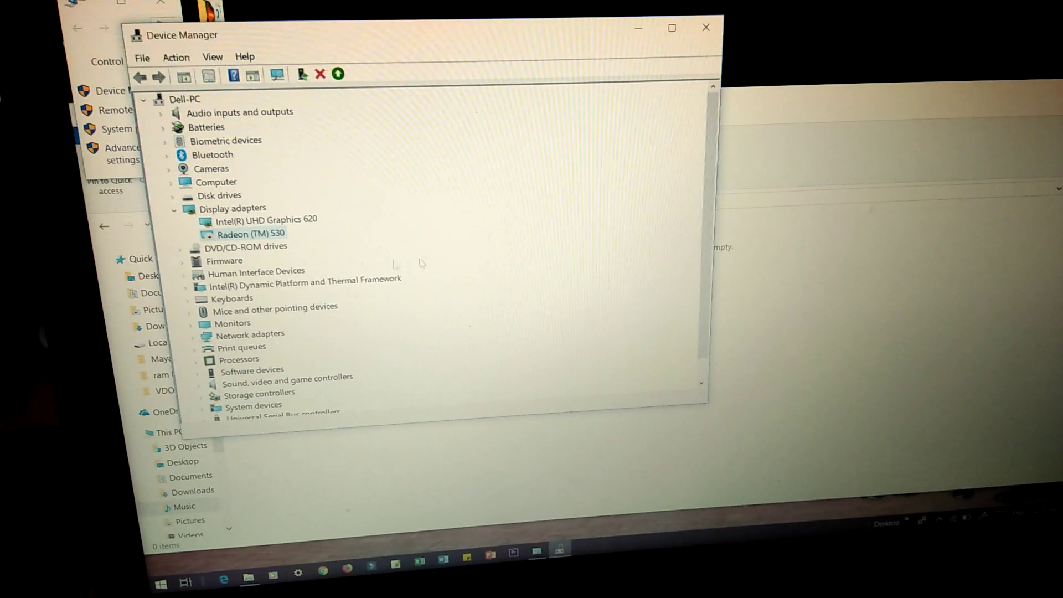
right_click(260, 234)
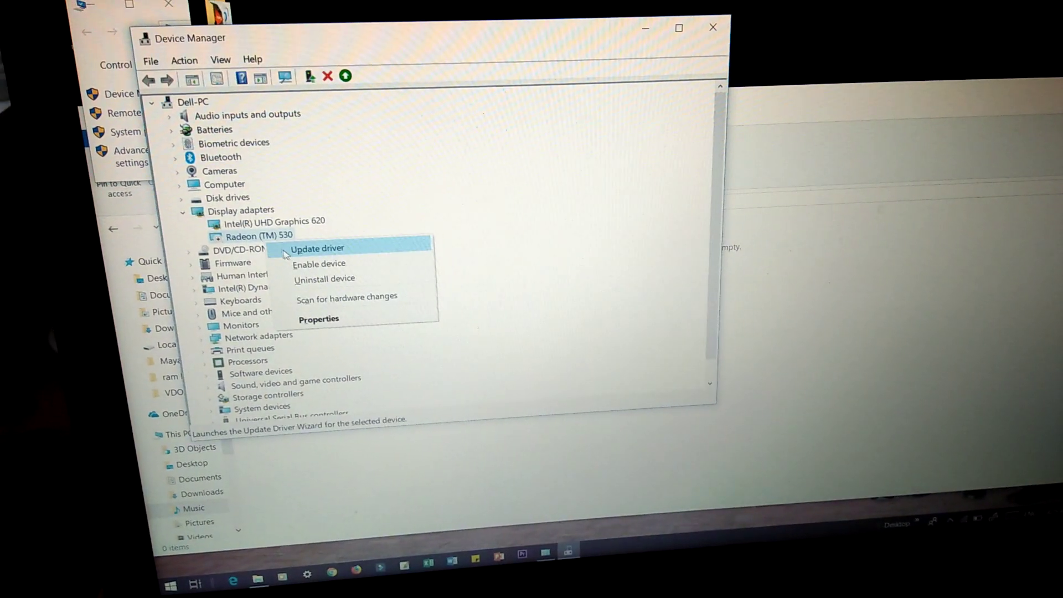
- Enable the Radeon (TM) 530 adapter again from its context menu
click(319, 263)
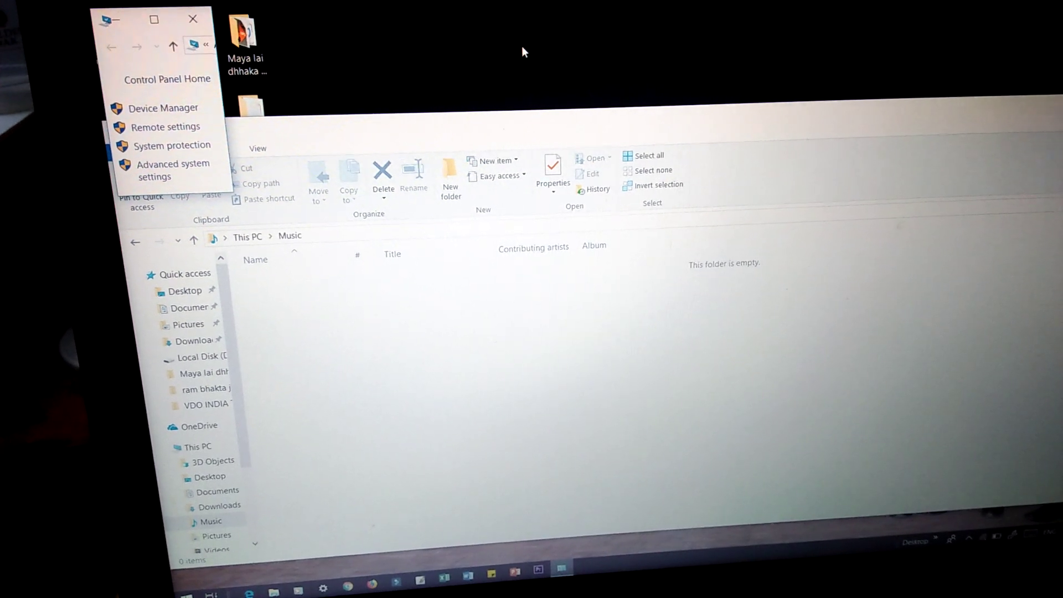
- Launch AMD Radeon Settings from the desktop menu and dismiss the missing-driver error
right_click(519, 47)
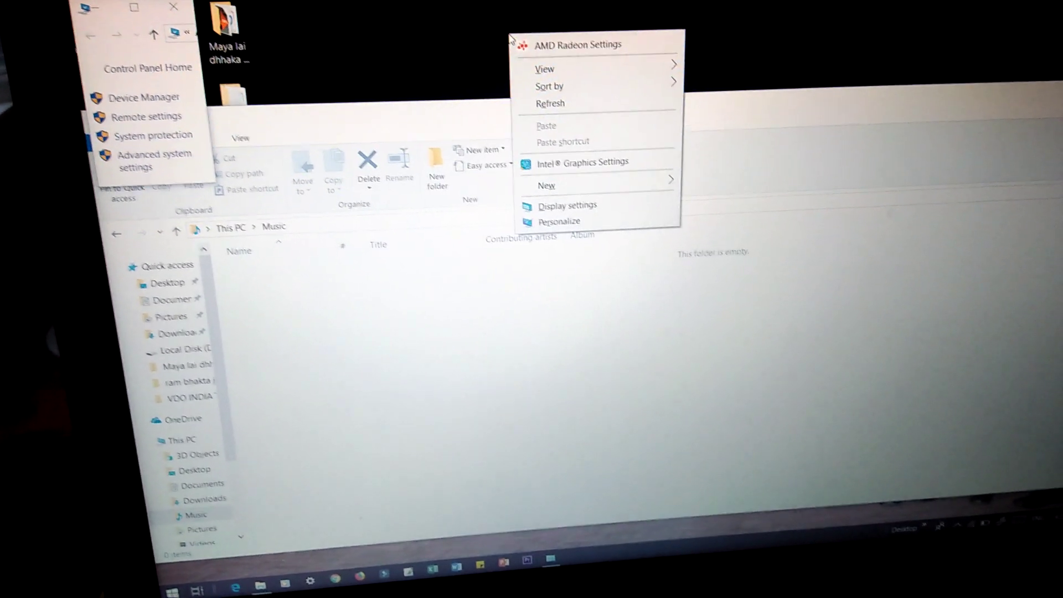
click(515, 44)
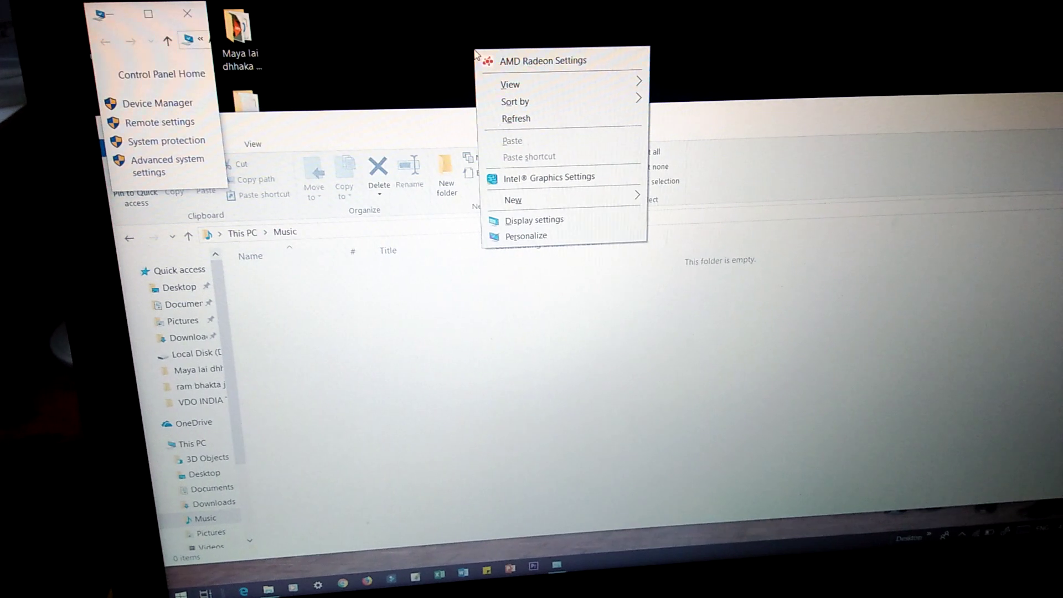
click(523, 62)
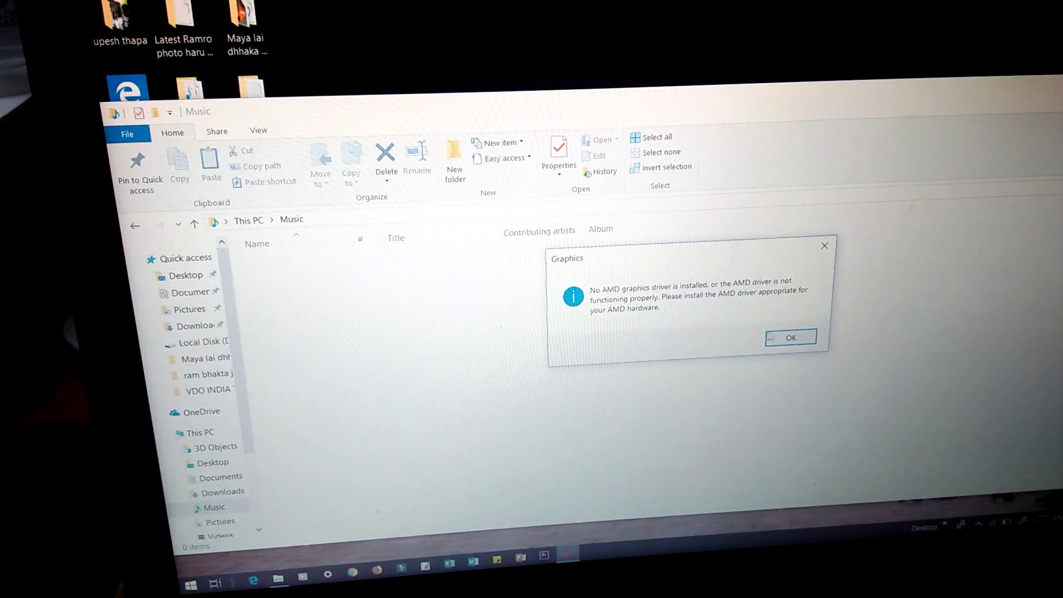
click(788, 335)
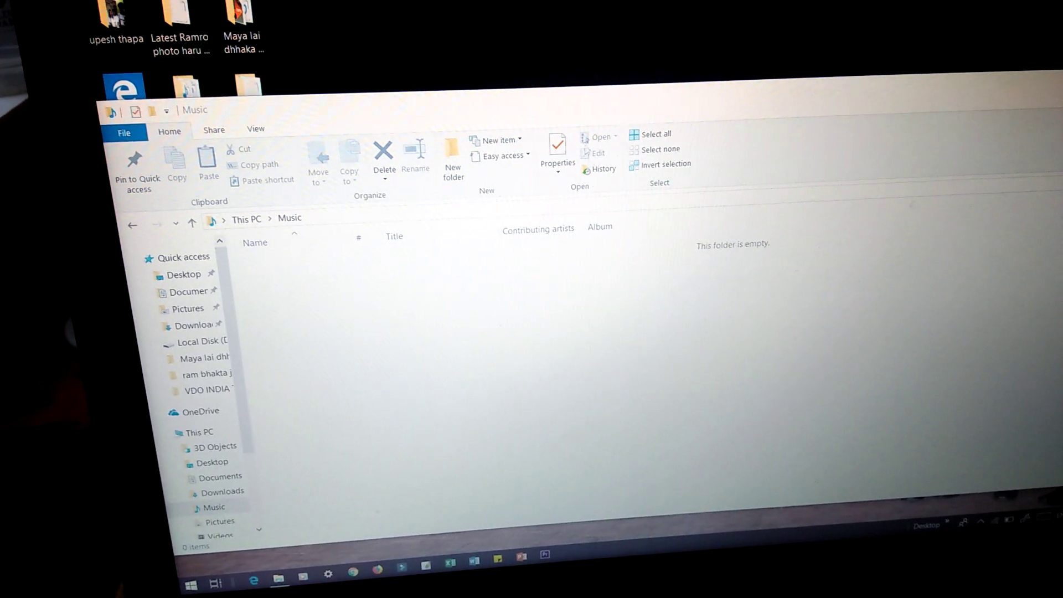
- Retry launching AMD Radeon Settings from the desktop and dismiss the driver error again
right_click(544, 37)
click(594, 42)
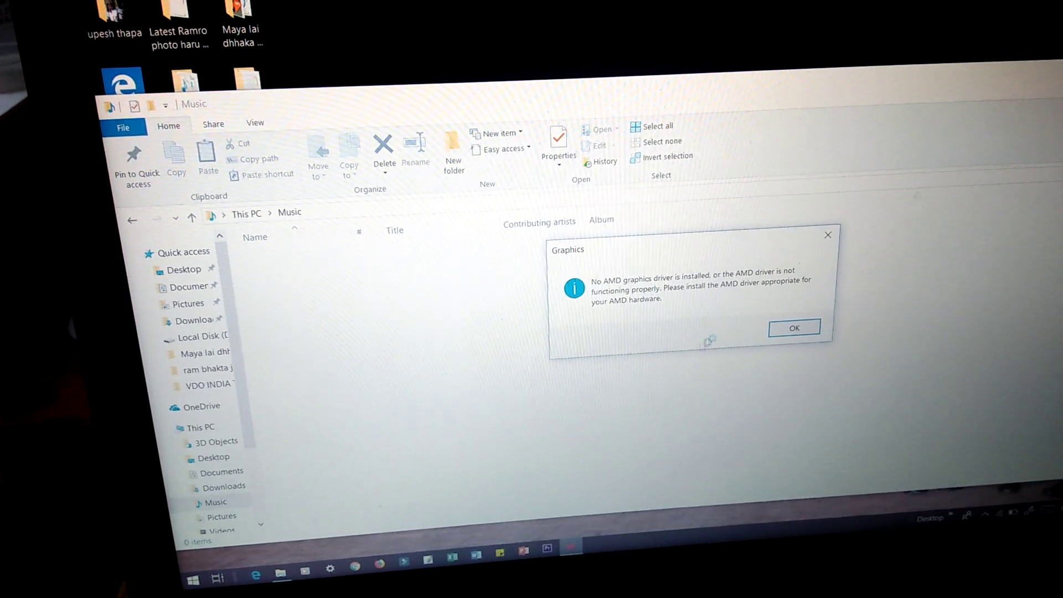
click(794, 328)
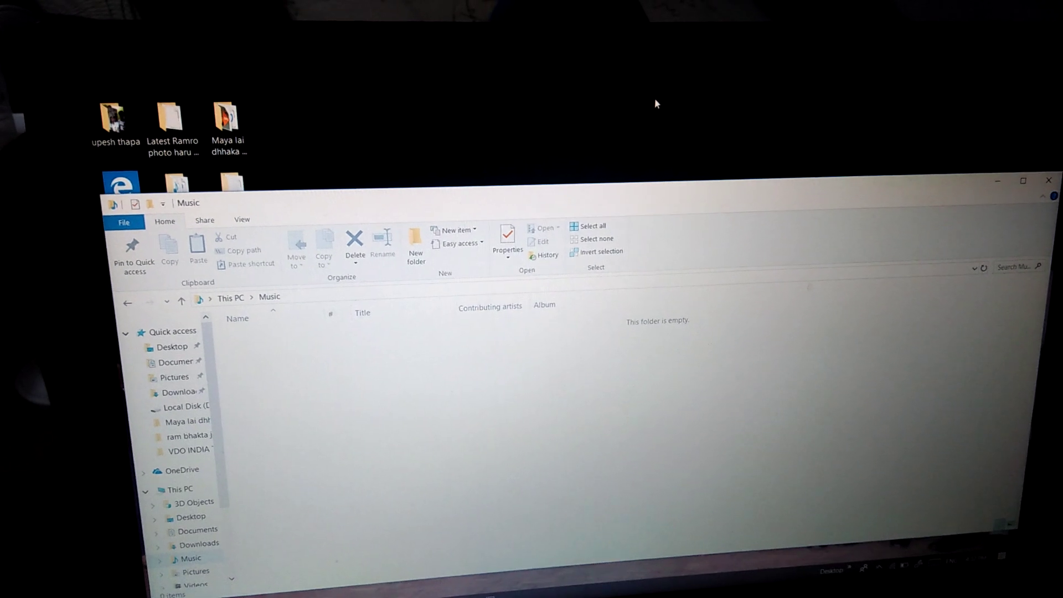
- Launch AMD Radeon Settings from the desktop right-click menu
right_click(548, 124)
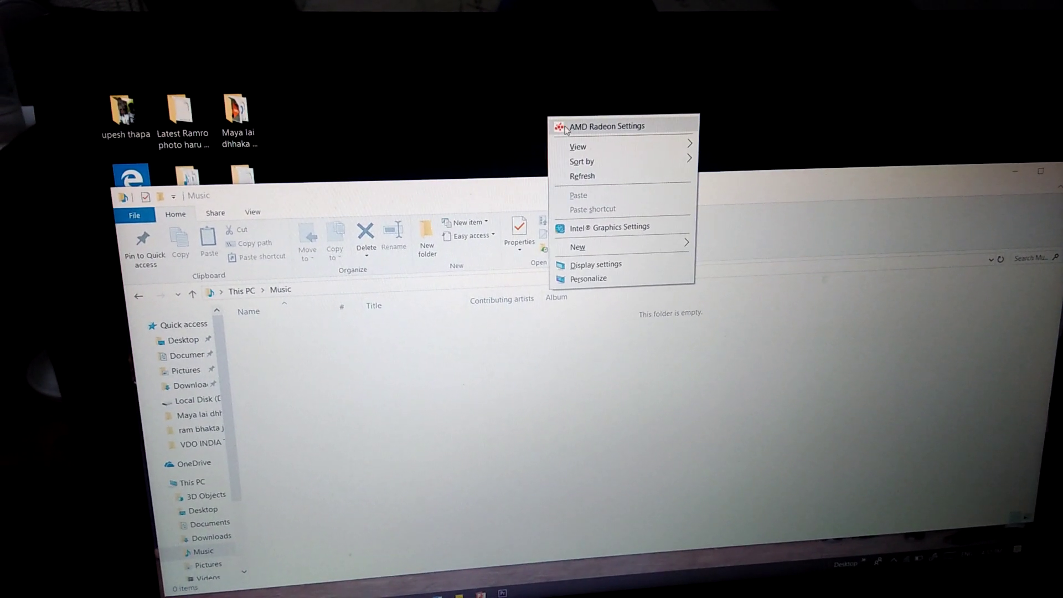
click(569, 124)
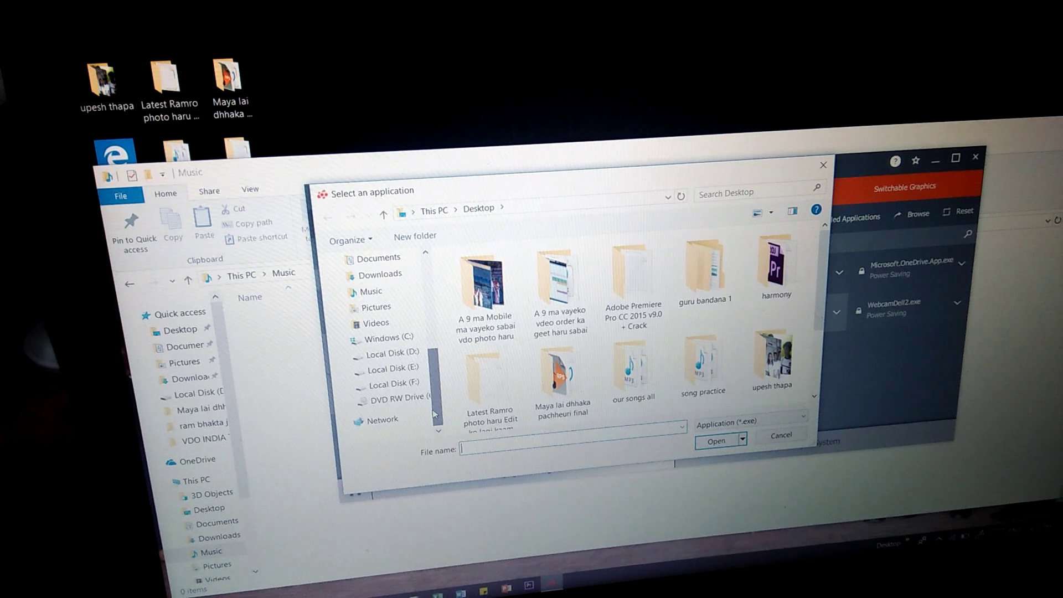
- Add Adobe Premiere Pro CC.exe from C:\Program Files\Adobe\Adobe Premiere Pro CC 2015 as High Performance
click(409, 342)
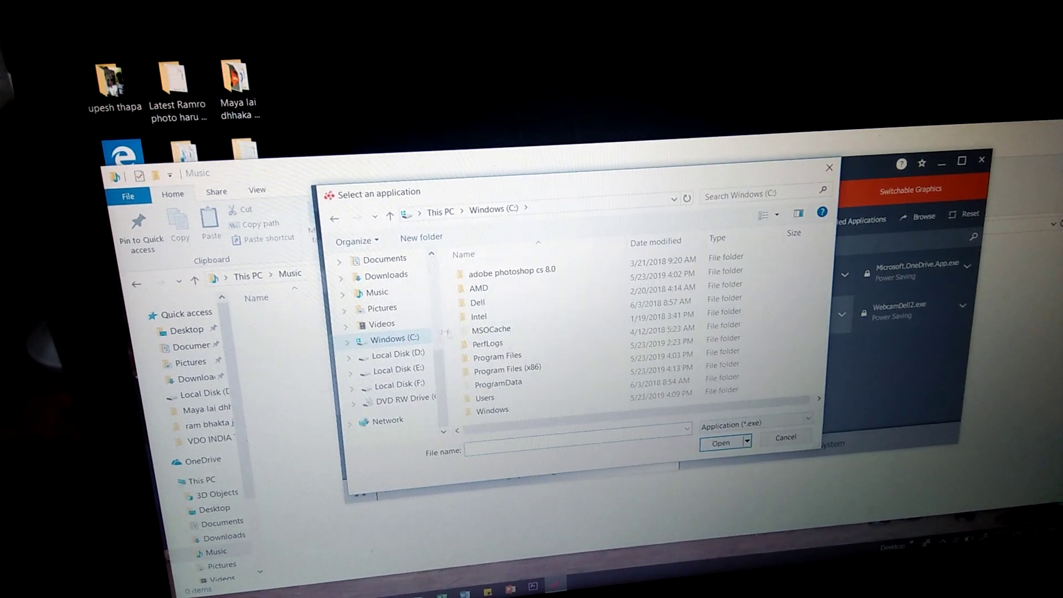
double_click(497, 356)
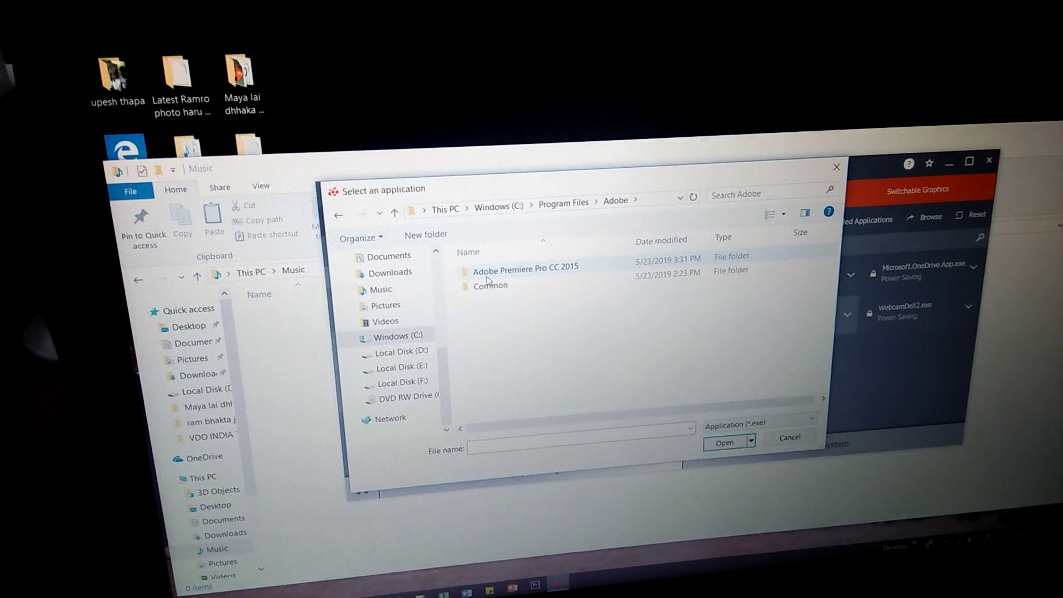
click(493, 273)
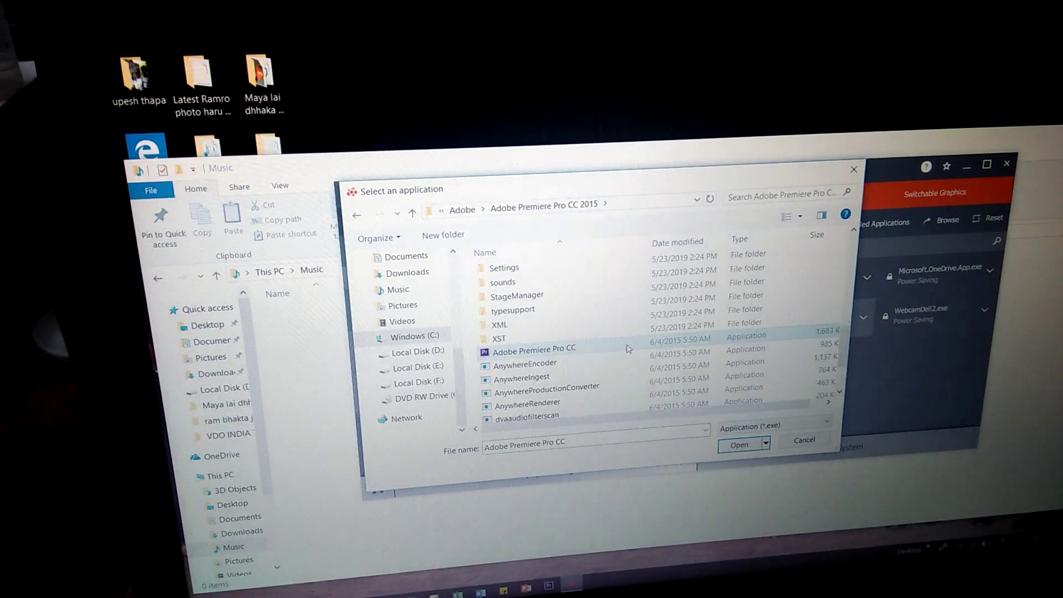
click(730, 448)
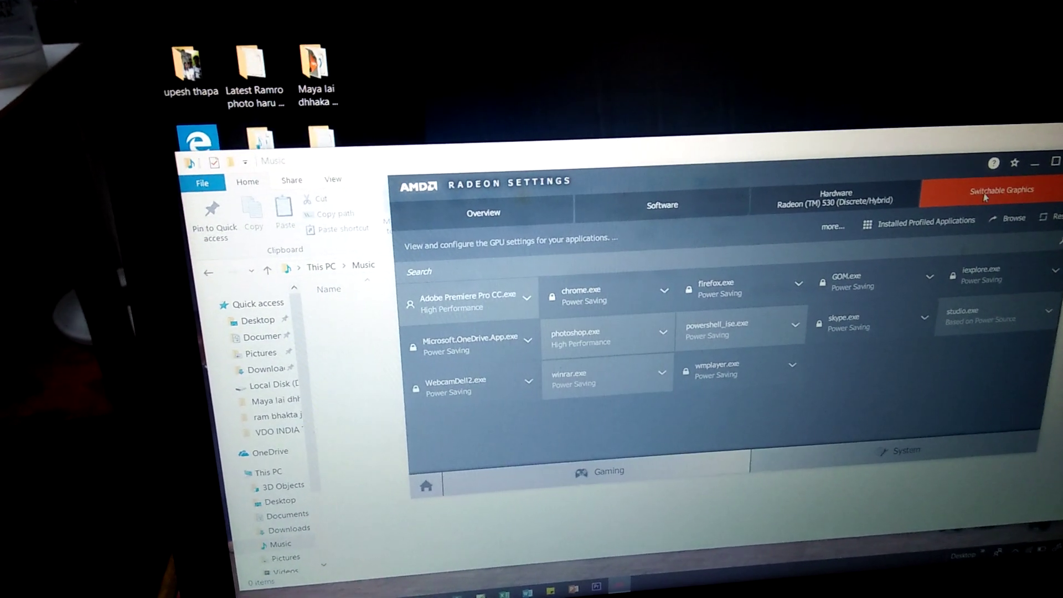
- Close AMD Radeon Settings with Alt+F4
key(alt+F4)
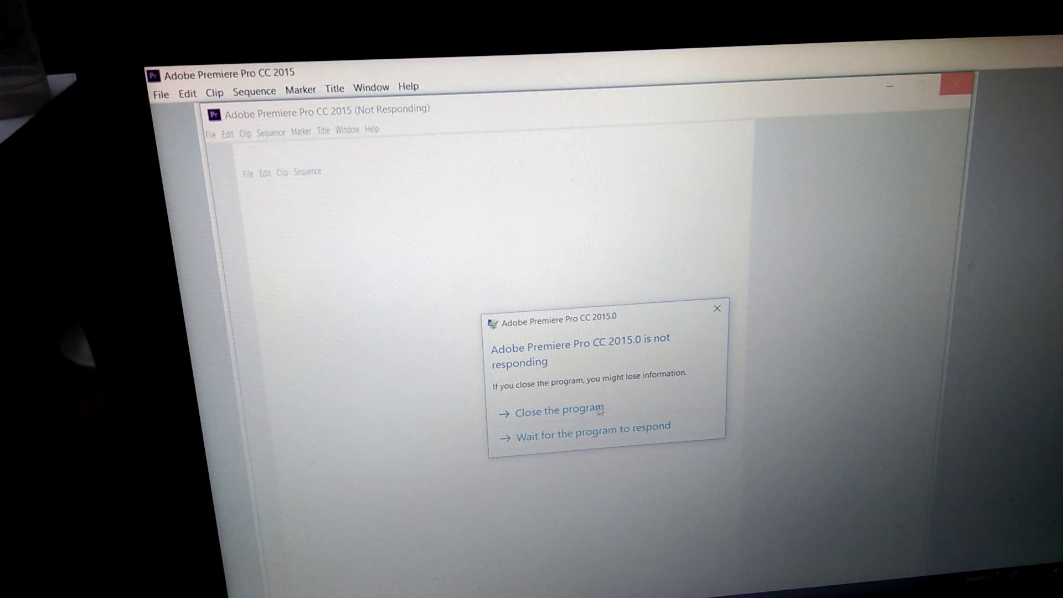
- Choose 'Close the program' for the unresponsive Adobe Premiere Pro CC 2015
click(599, 411)
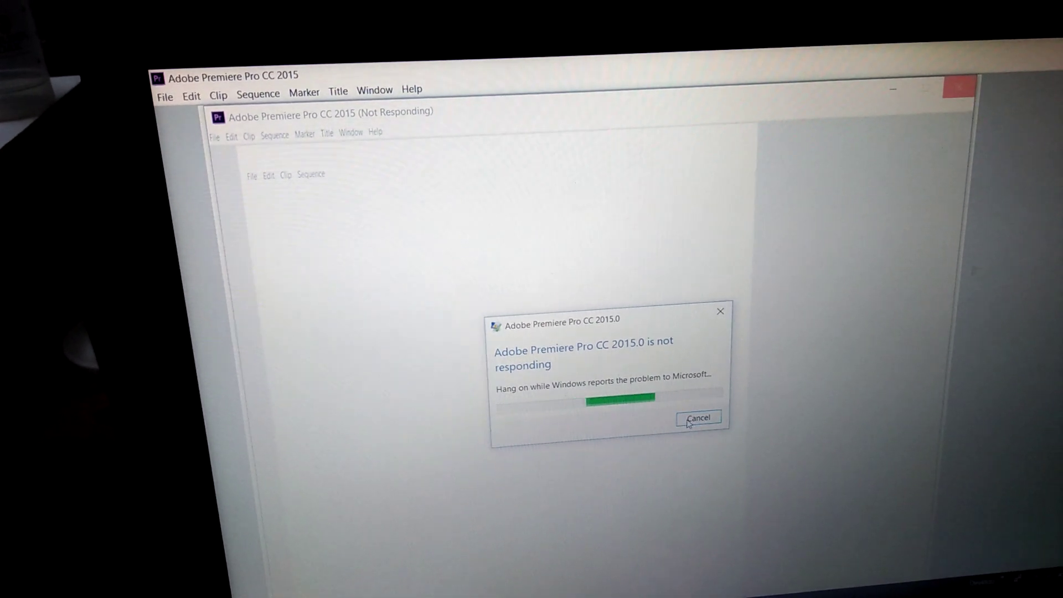